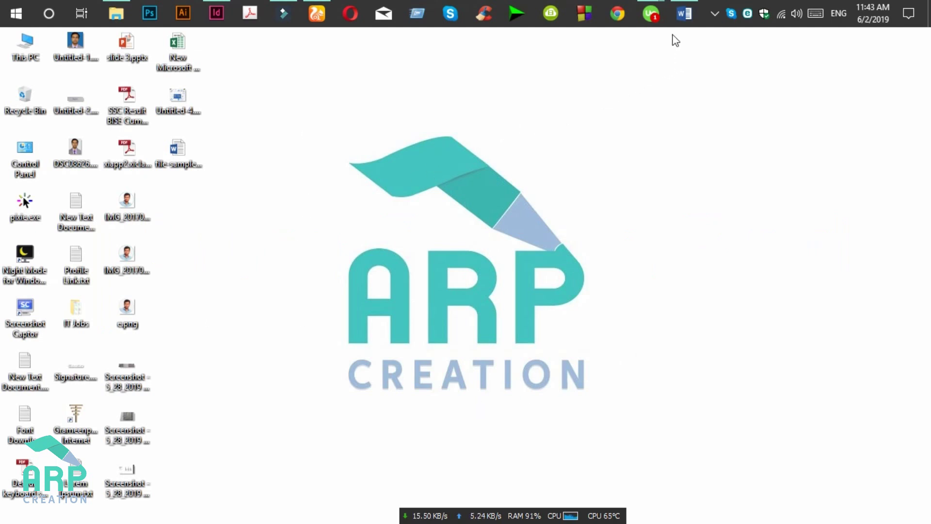
# Step: Check the Word sample and the ARP Creation YouTube channel, then return to the desktop
pyautogui.click(684, 16)
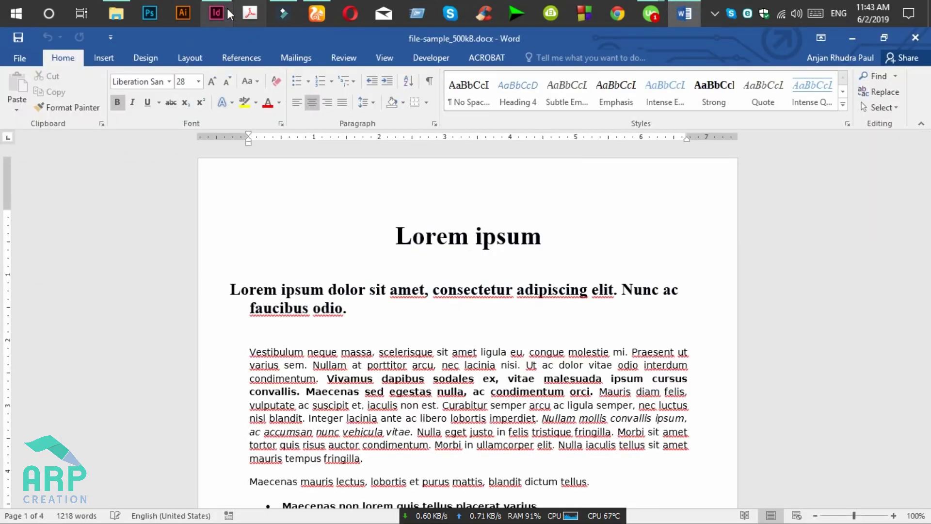
pyautogui.click(852, 39)
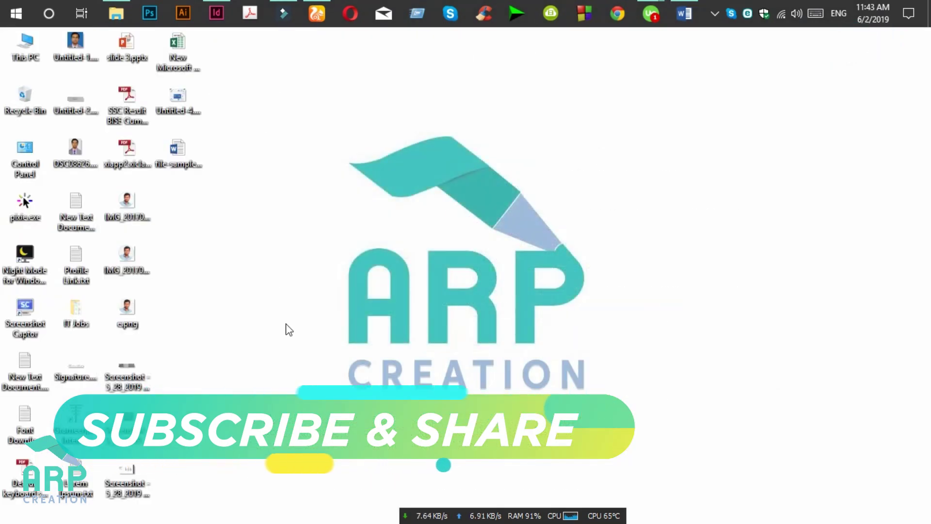
pyautogui.click(312, 16)
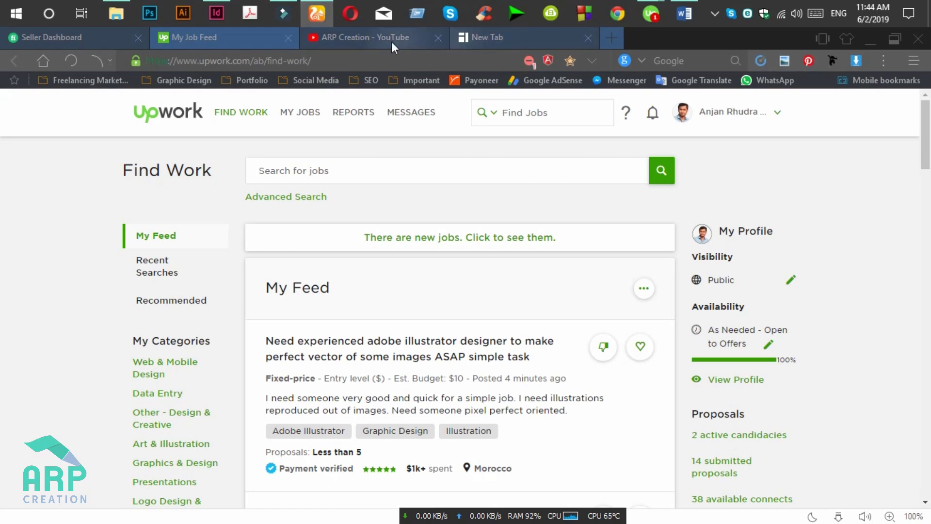
pyautogui.click(390, 42)
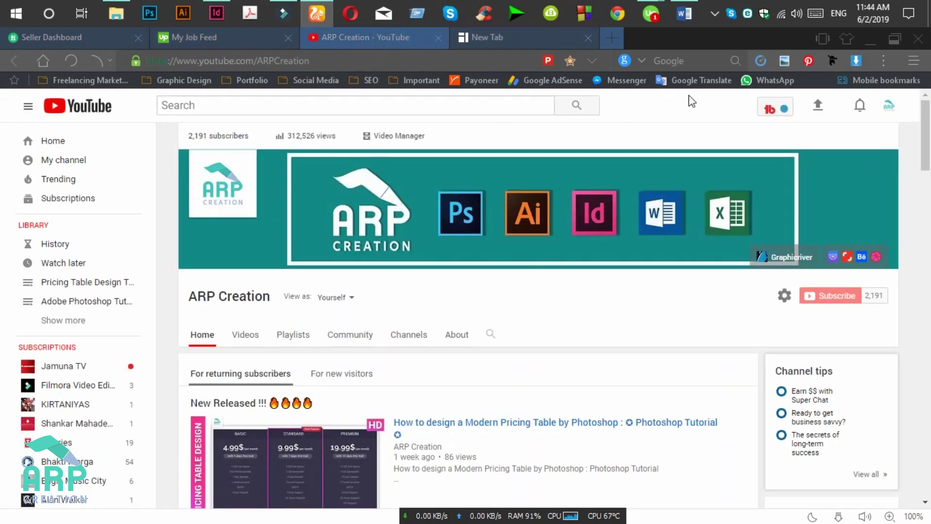
pyautogui.click(876, 45)
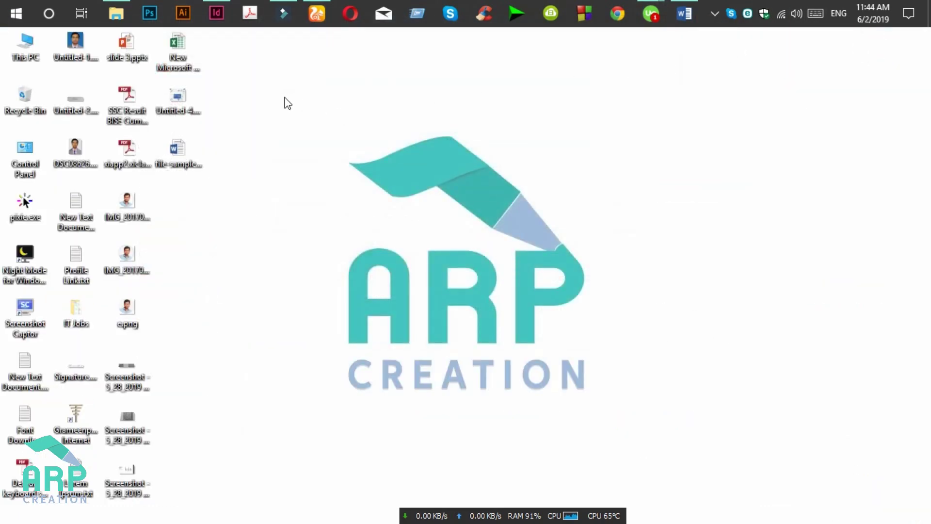
pyautogui.moveTo(216, 13)
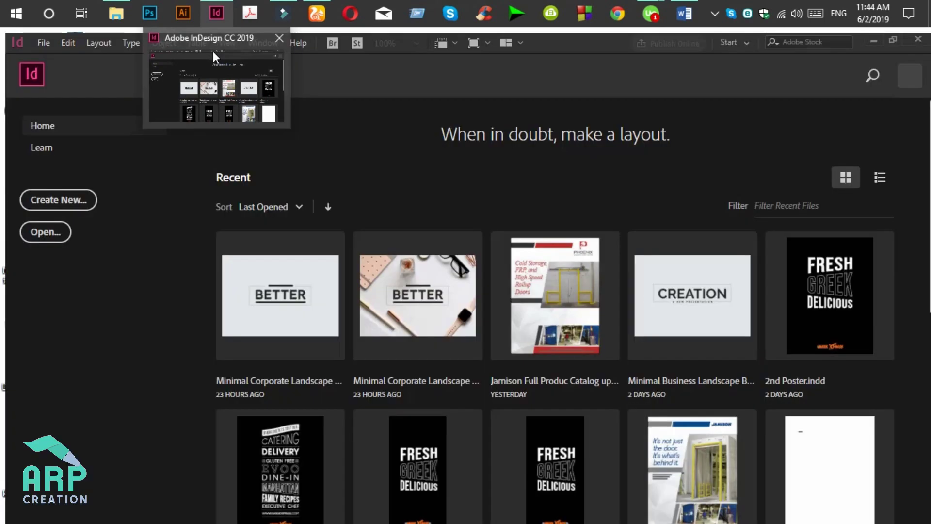
# Step: Create a new A4 InDesign document with 4 pages
pyautogui.click(213, 51)
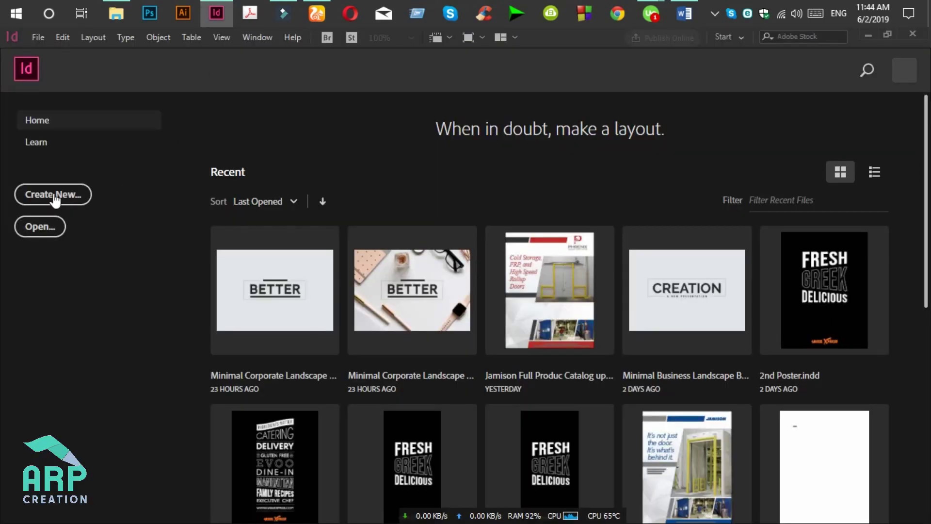
pyautogui.click(55, 200)
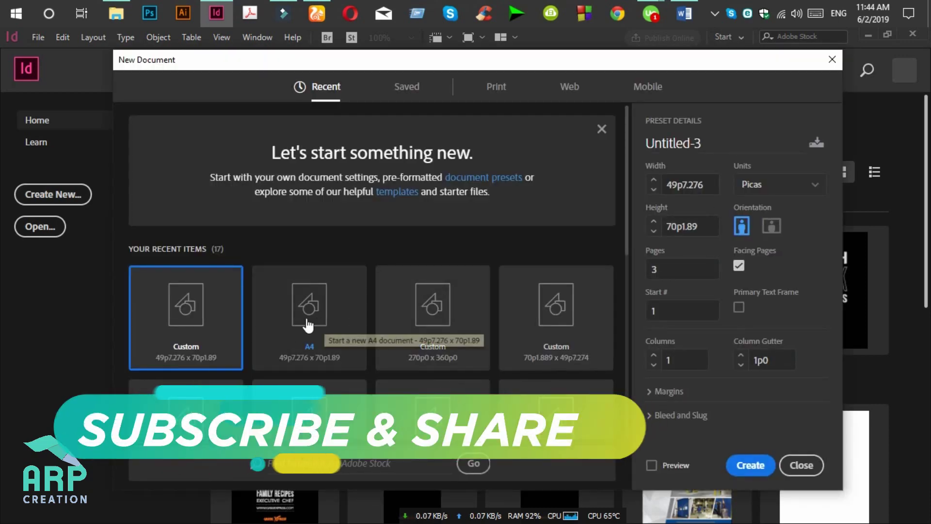
pyautogui.click(310, 327)
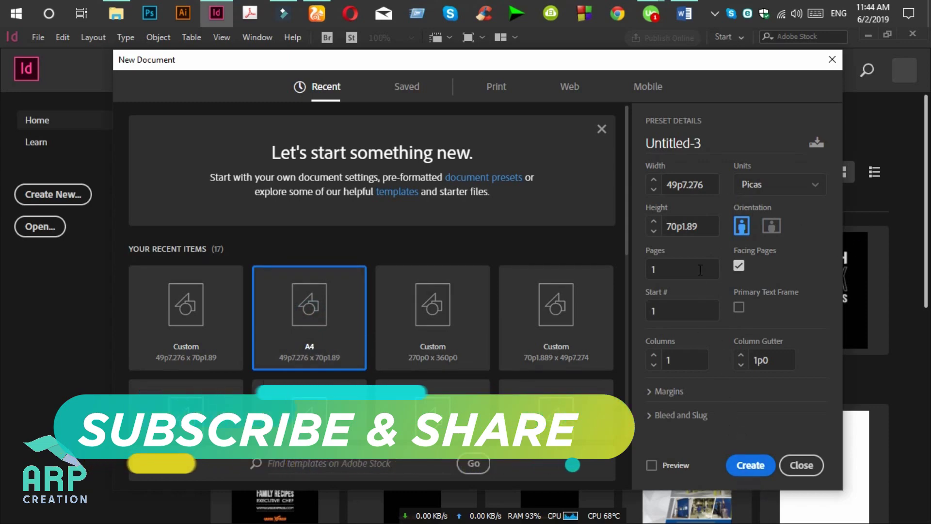
pyautogui.doubleClick(671, 268)
pyautogui.write('4')
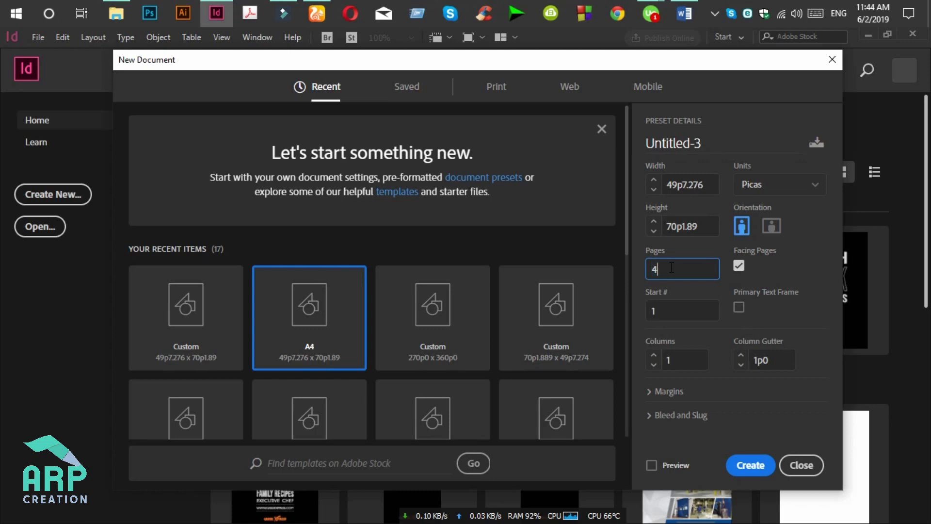
pyautogui.click(748, 469)
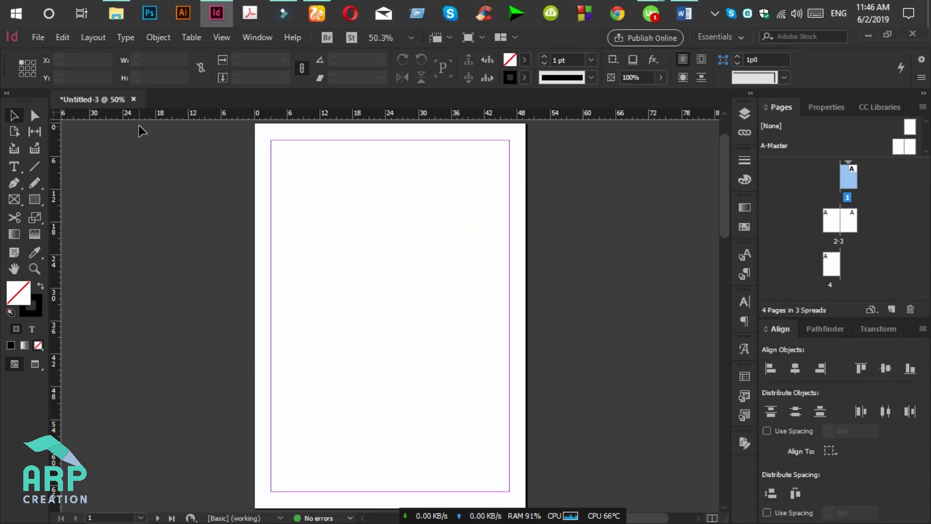
# Step: Close the Word sample document, leaving InDesign's blank layout
pyautogui.click(684, 13)
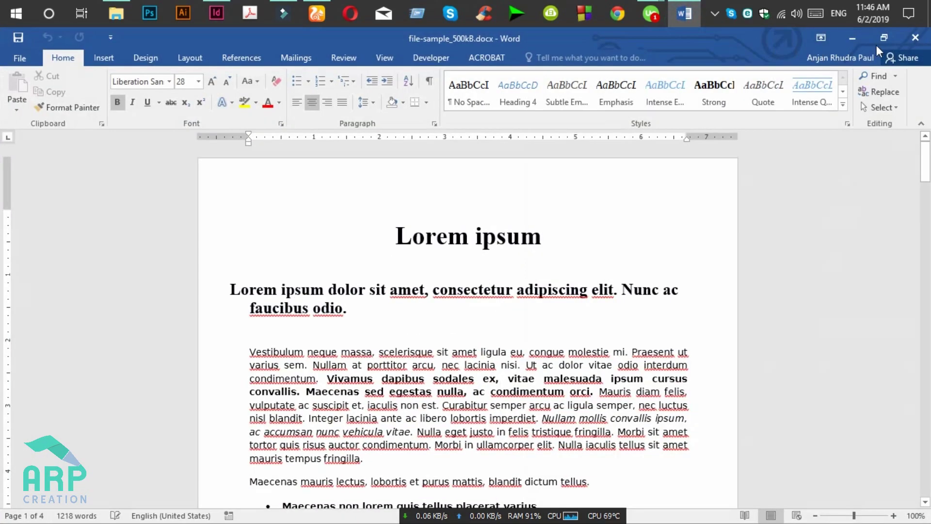
pyautogui.click(904, 39)
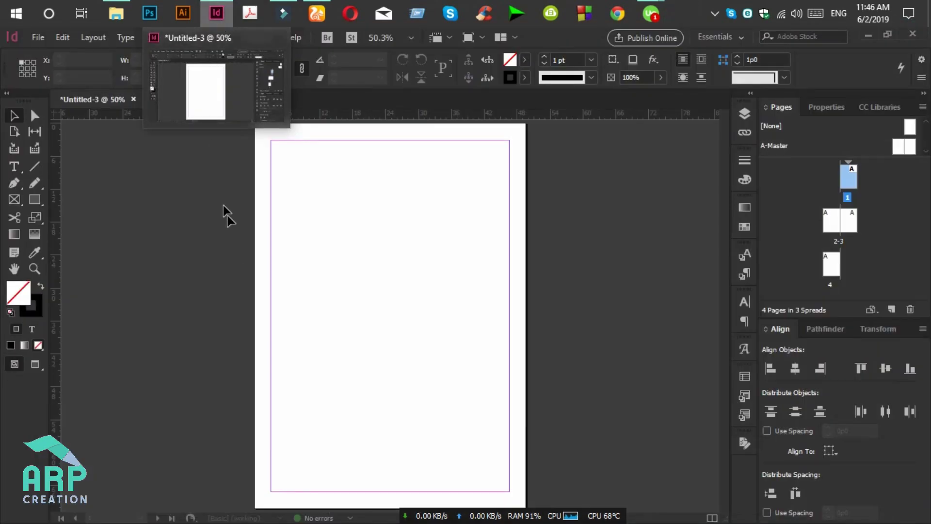
pyautogui.click(41, 37)
# Step: Place file-sample_500kB.docx on page 1, starting at its top-left margin corner
pyautogui.click(111, 235)
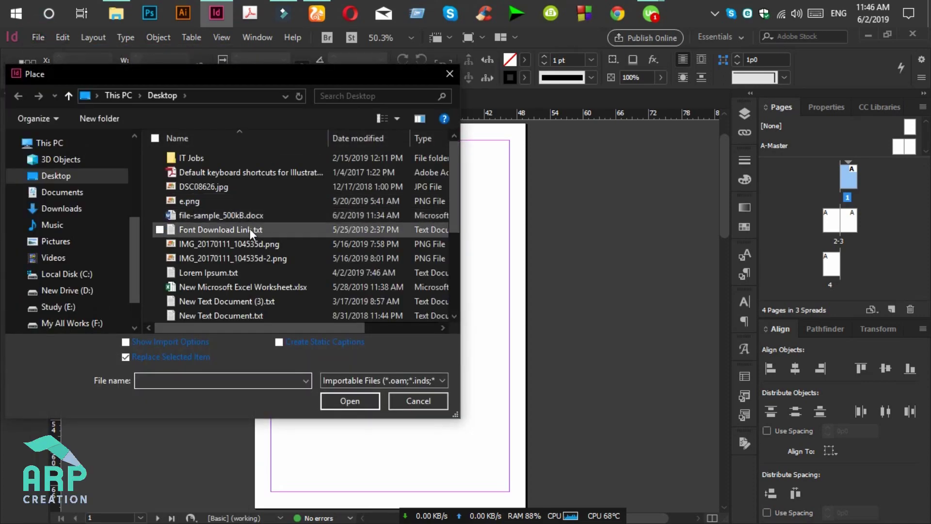
pyautogui.click(225, 219)
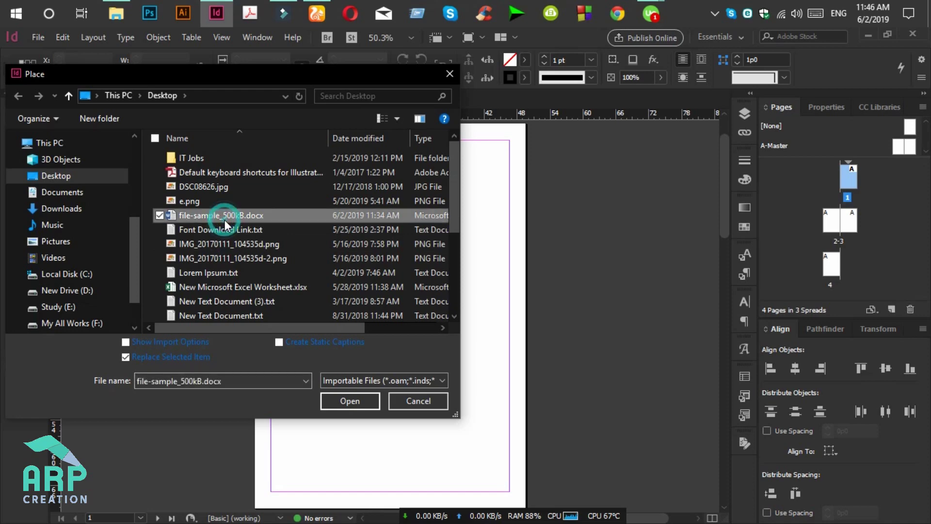
pyautogui.click(343, 400)
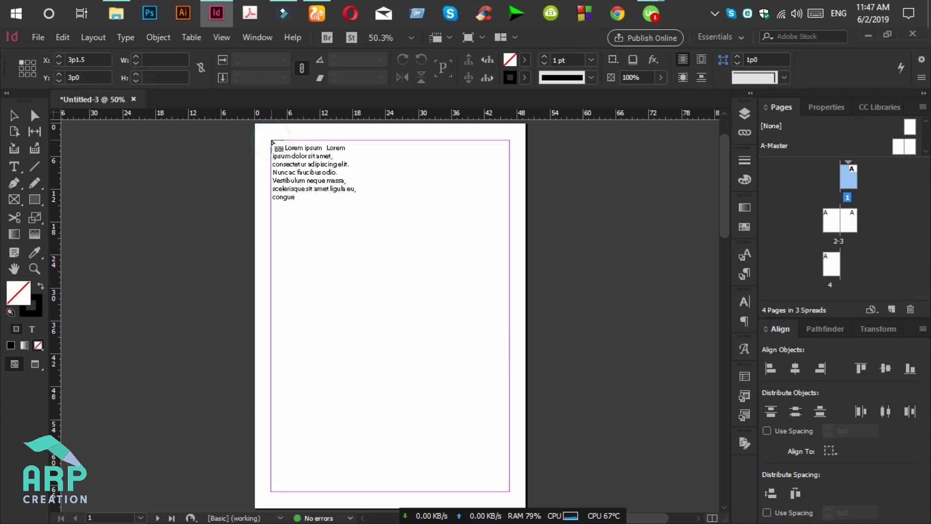
pyautogui.moveTo(271, 143); pyautogui.dragTo(270, 140)
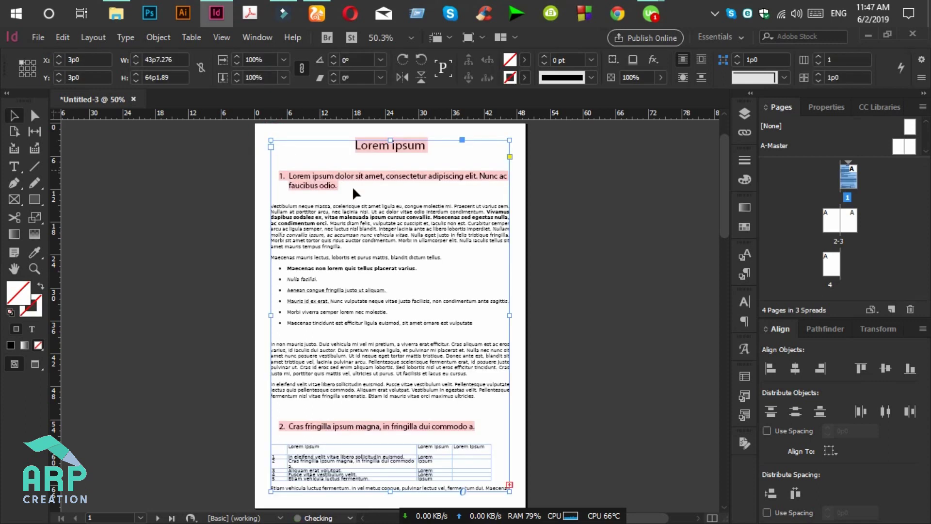
pyautogui.moveTo(724, 211)
pyautogui.mouseDown()
pyautogui.moveTo(736, 269)
pyautogui.moveTo(725, 283)
pyautogui.mouseUp()
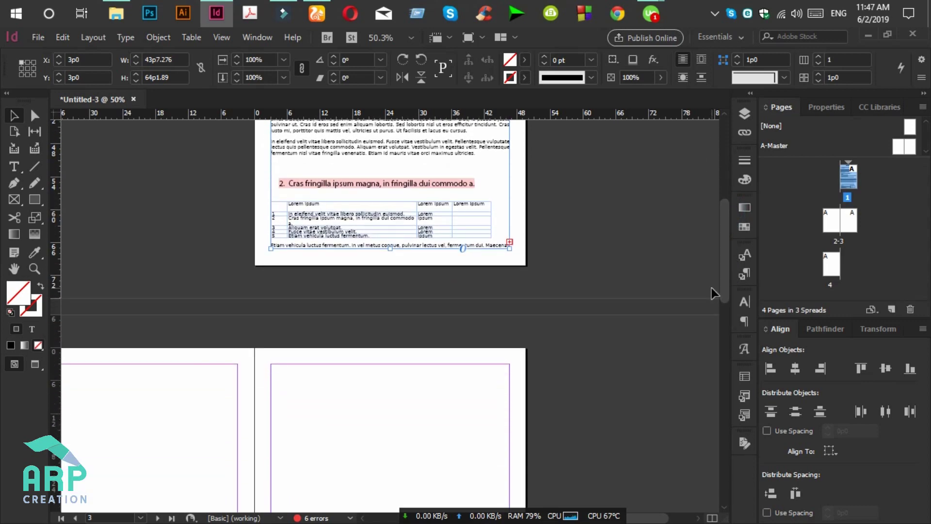
# Step: Zoom into the bottom of page 1 and load the frame's overset text
pyautogui.hotkey('ctrl', '=')
pyautogui.moveTo(726, 208); pyautogui.dragTo(720, 254)
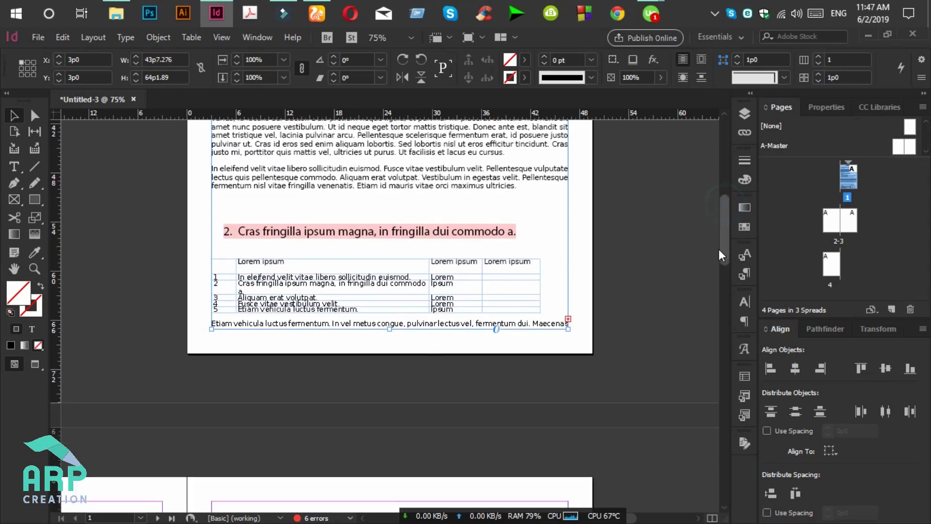
pyautogui.doubleClick(569, 323)
pyautogui.moveTo(724, 220); pyautogui.dragTo(727, 300)
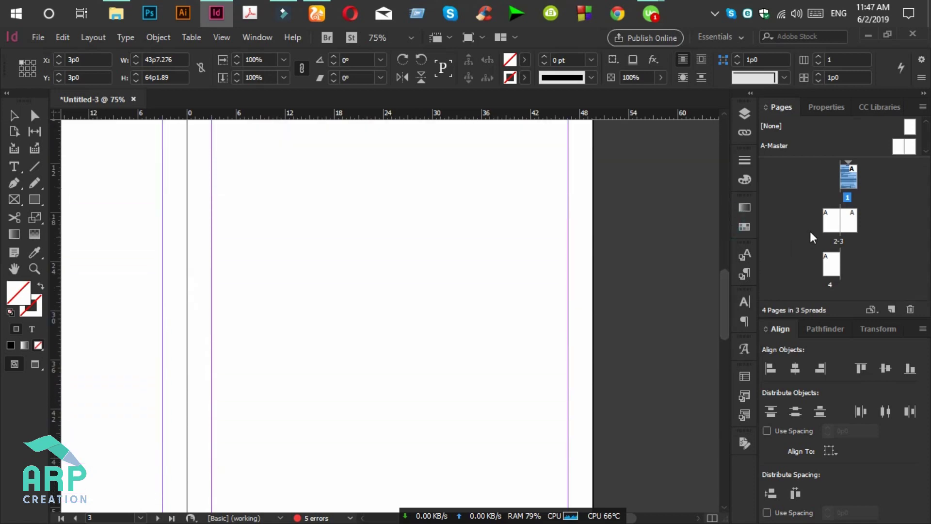
# Step: Flow the loaded text into page 2's margins, then load its overflow for page 3
pyautogui.doubleClick(834, 220)
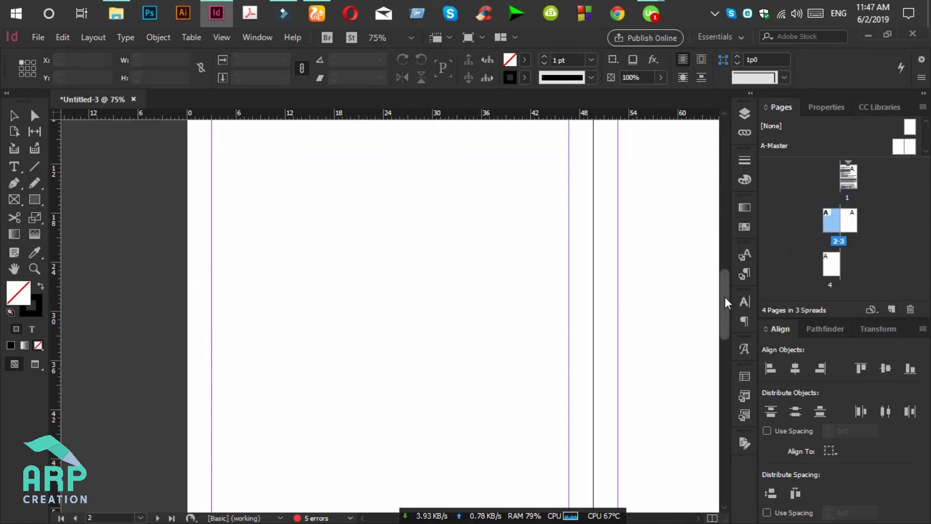
pyautogui.moveTo(725, 301); pyautogui.dragTo(725, 269)
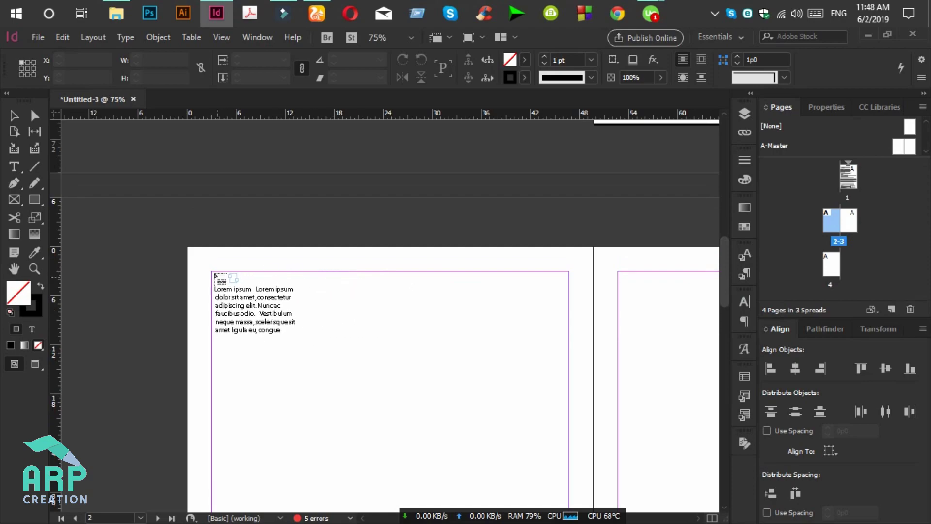
pyautogui.click(212, 270)
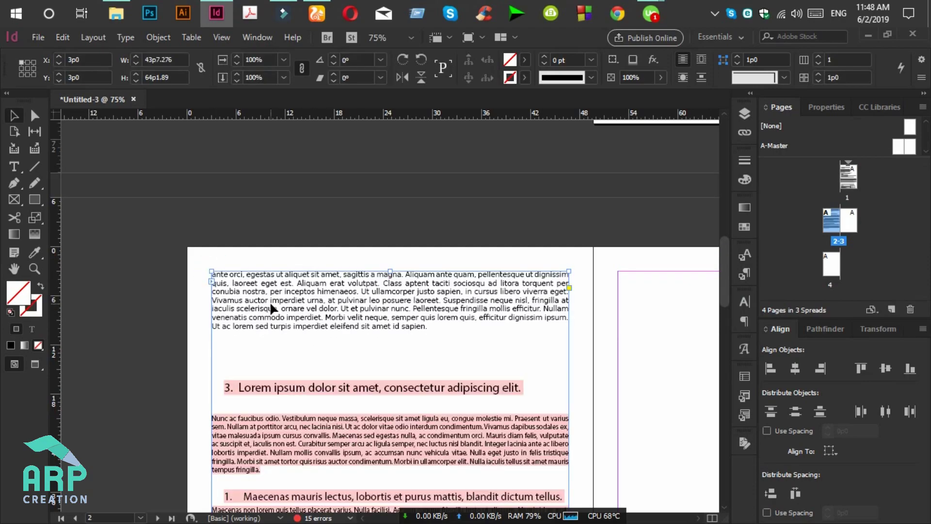
pyautogui.moveTo(724, 261); pyautogui.dragTo(725, 341)
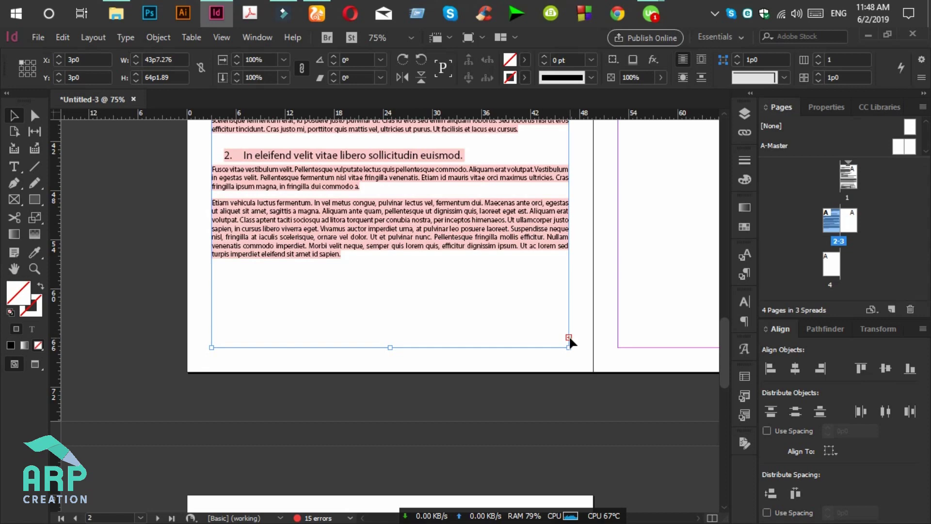
pyautogui.click(568, 338)
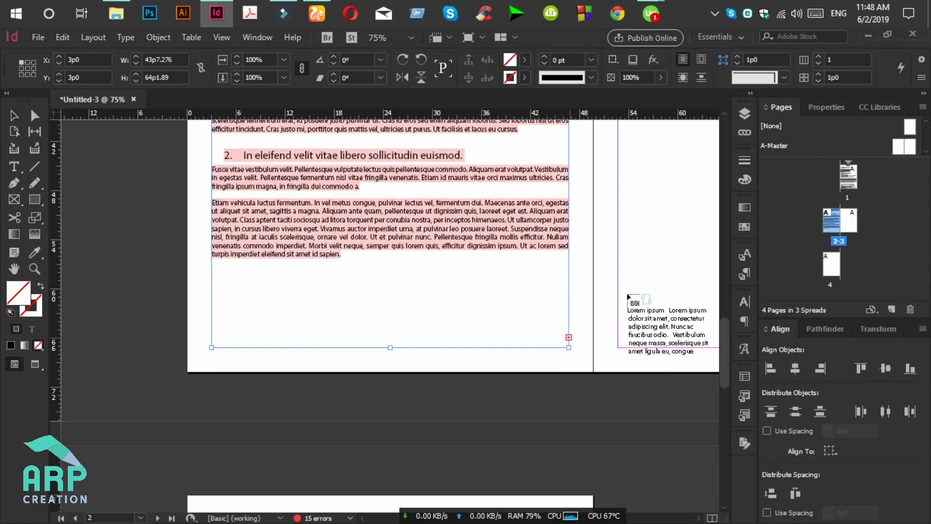
pyautogui.doubleClick(852, 229)
pyautogui.moveTo(725, 363); pyautogui.dragTo(725, 249)
# Step: Place the remaining text at page 3's top margin and zoom out to show the page
pyautogui.click(242, 319)
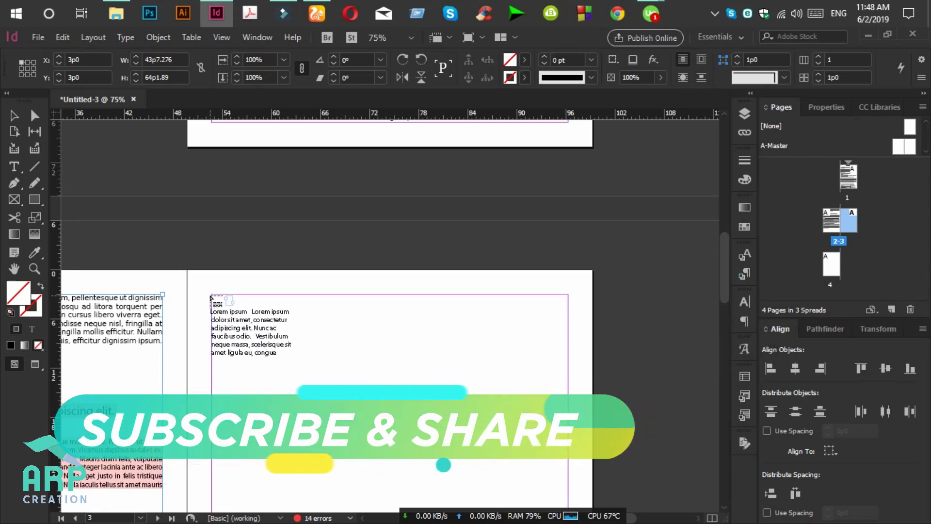
pyautogui.click(213, 297)
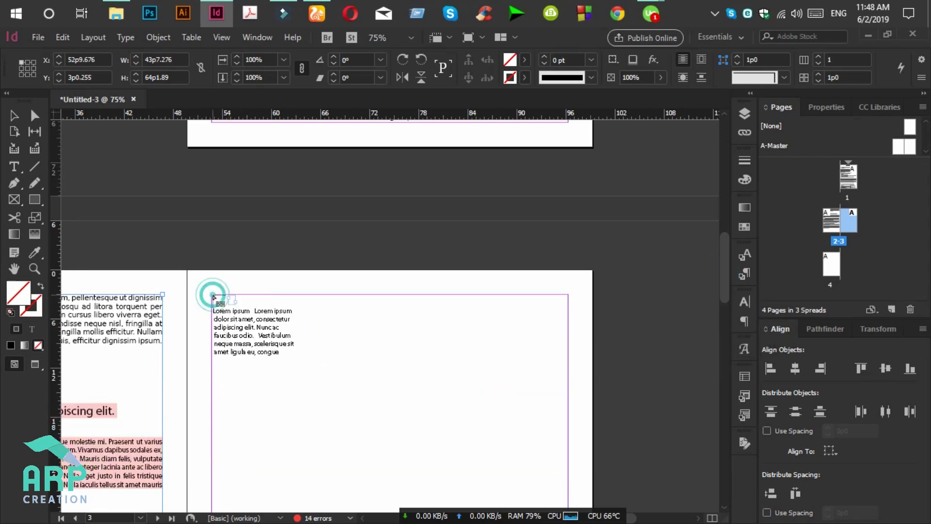
pyautogui.hotkey('ctrl', 'z')
pyautogui.moveTo(726, 274); pyautogui.dragTo(724, 348)
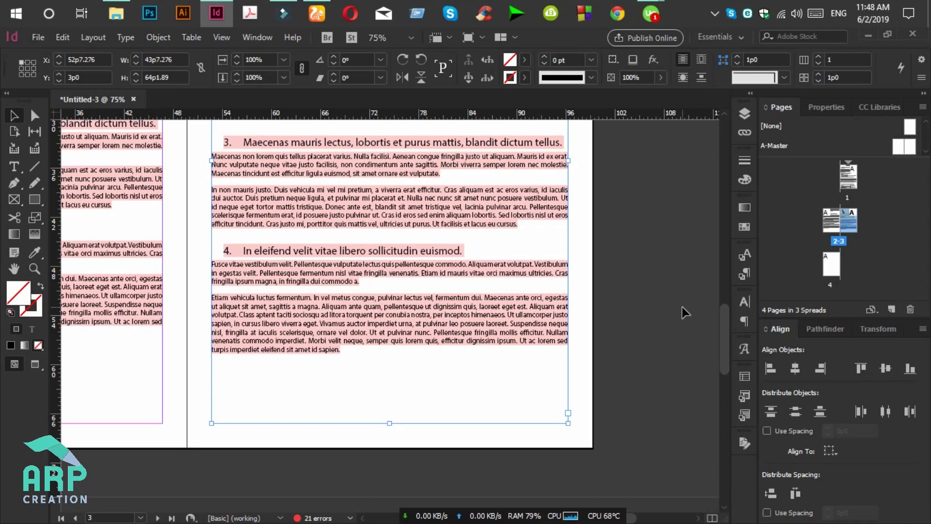
pyautogui.hotkey('ctrl', '-')
pyautogui.moveTo(725, 302); pyautogui.dragTo(727, 304)
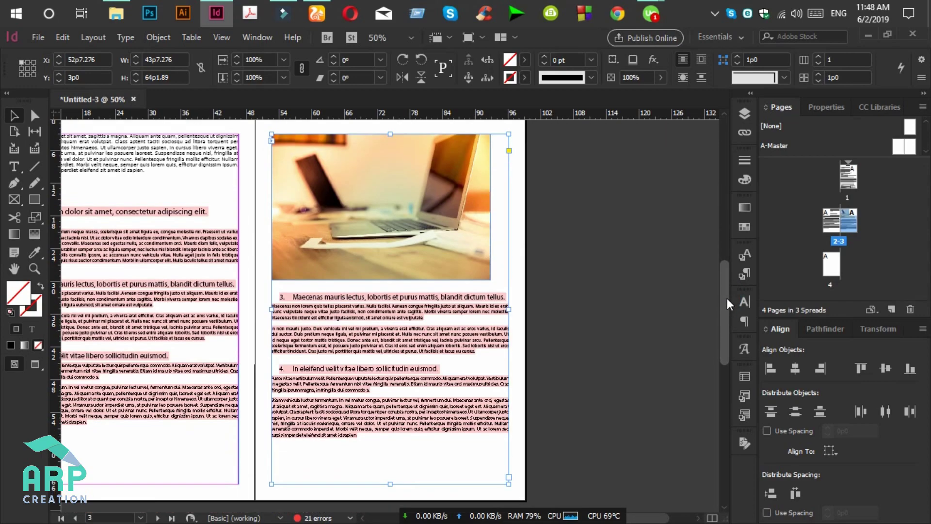
pyautogui.click(18, 170)
# Step: Select all text in the threaded story and set it to Calibri
pyautogui.click(353, 365)
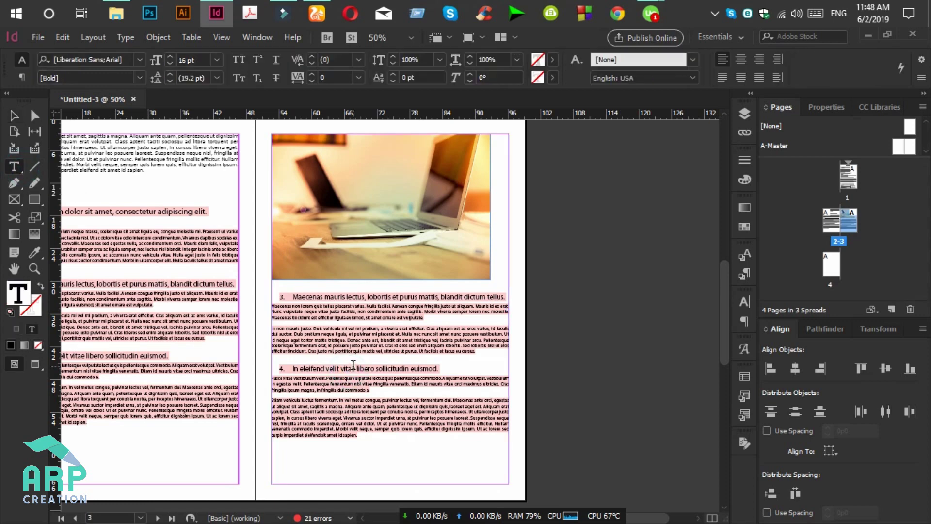
pyautogui.click(336, 311)
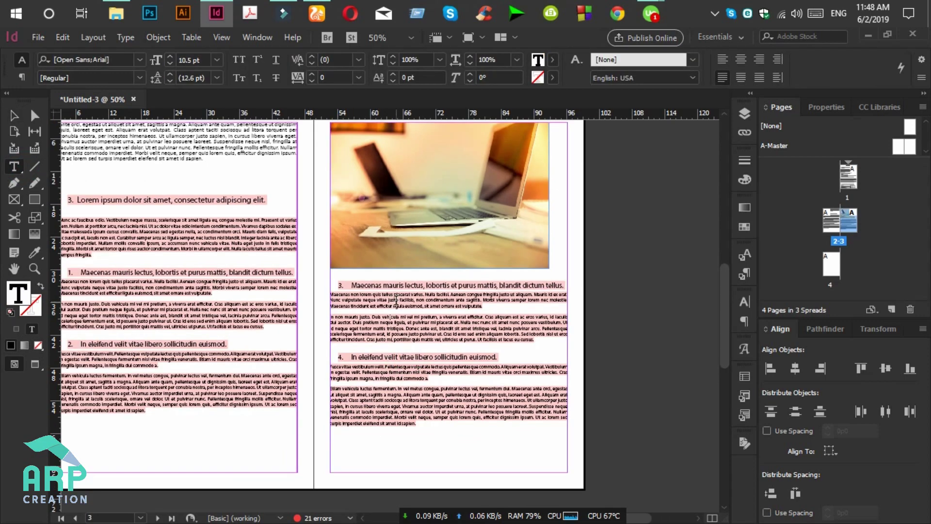
pyautogui.hotkey('ctrl', 'a')
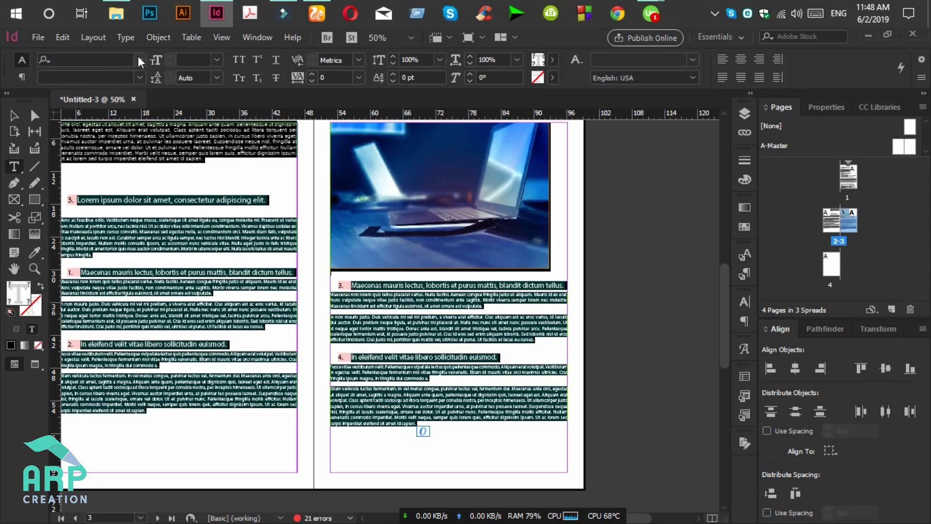
pyautogui.click(139, 60)
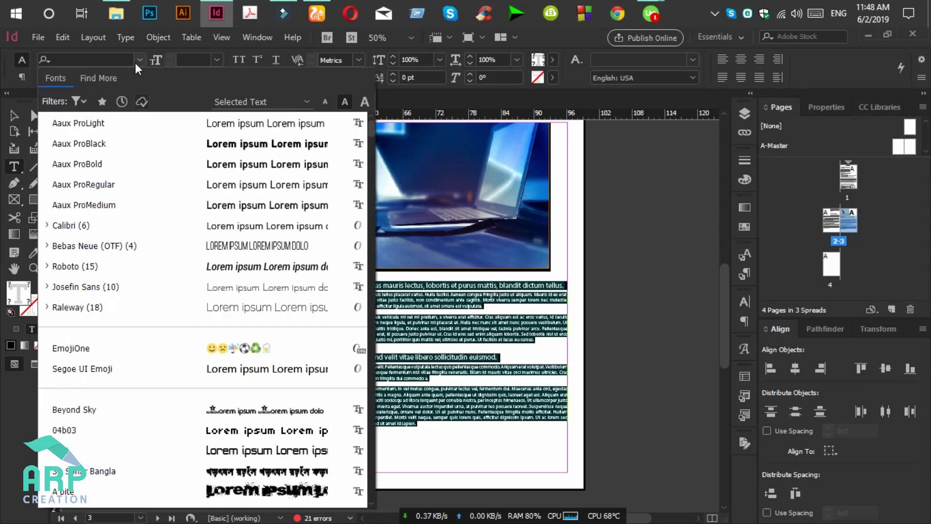
pyautogui.click(101, 227)
pyautogui.click(378, 313)
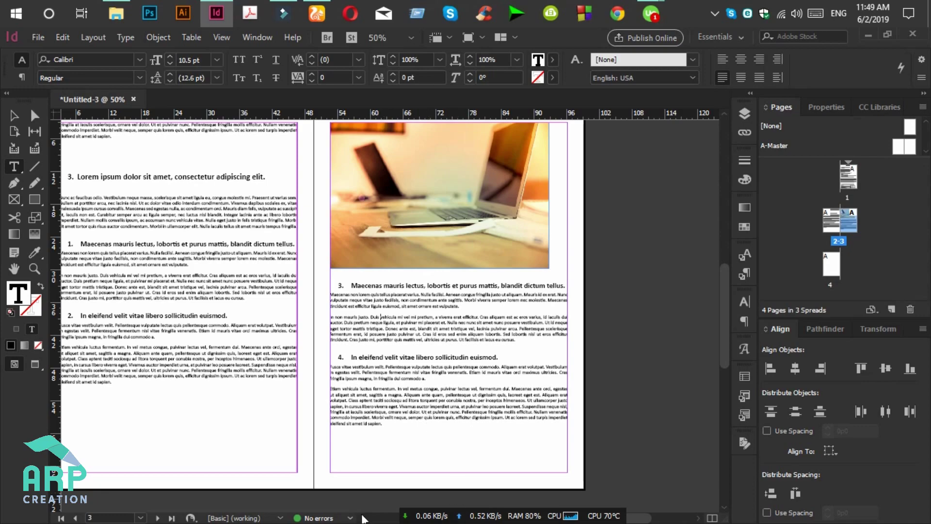
pyautogui.click(362, 518)
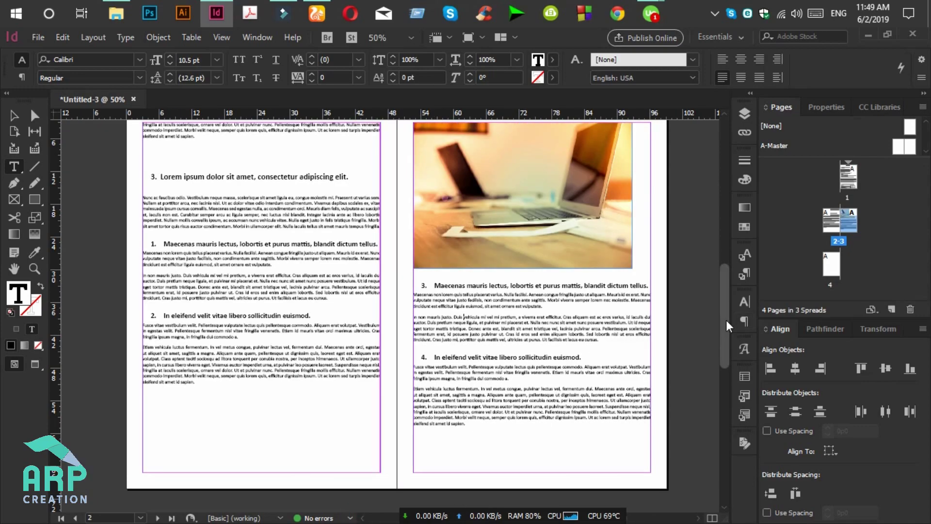
pyautogui.moveTo(727, 325); pyautogui.dragTo(728, 223)
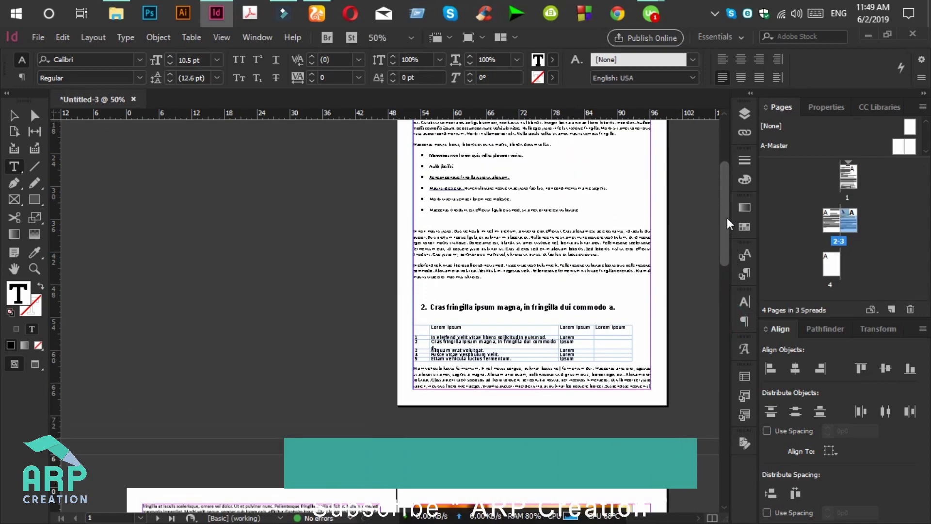
# Step: Deselect everything with the Selection tool and minimize the InDesign window
pyautogui.click(16, 117)
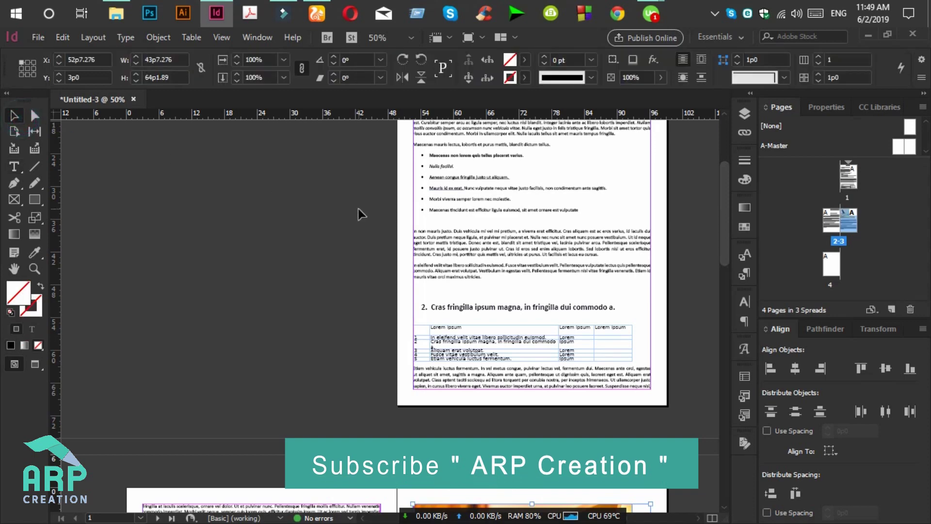
pyautogui.click(359, 209)
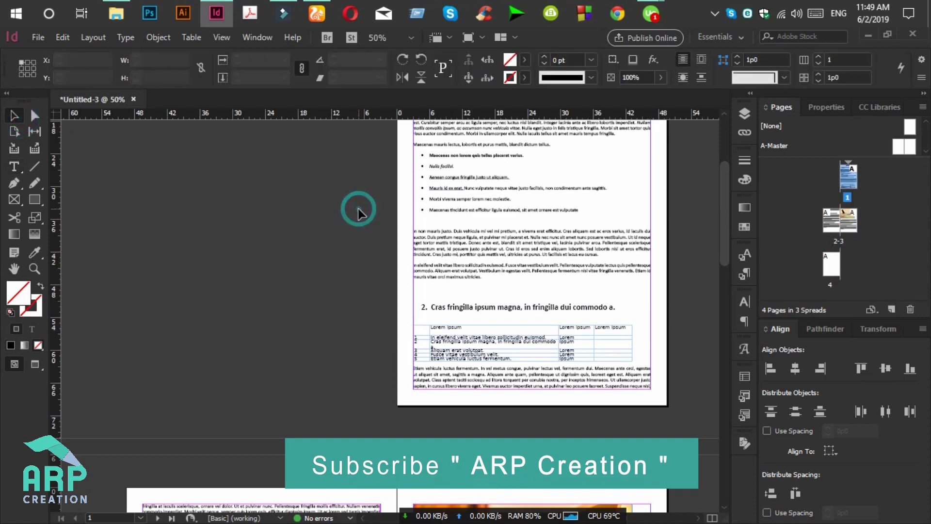
pyautogui.click(868, 35)
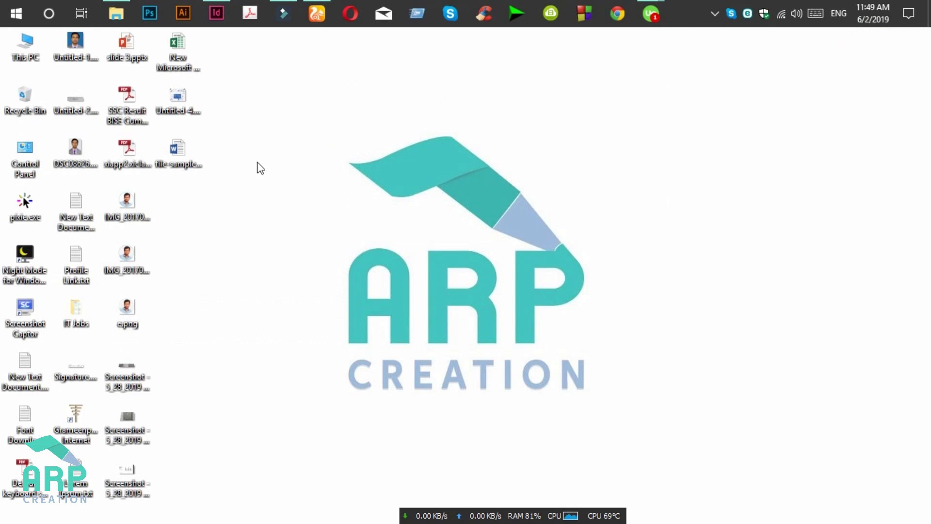